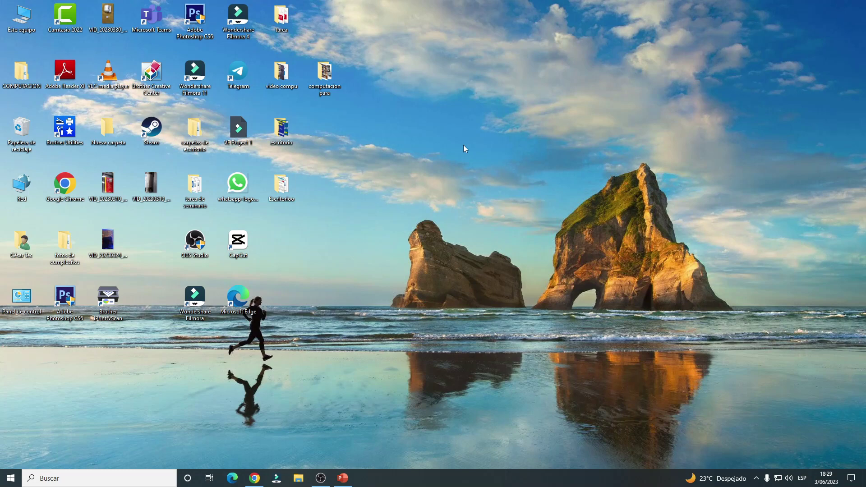
Step: Turn on automatic arrangement of the desktop icons and try to move the Este equipo icon onto the empty desktop area
{"action": "right_click", "coordinate": [465, 149]}
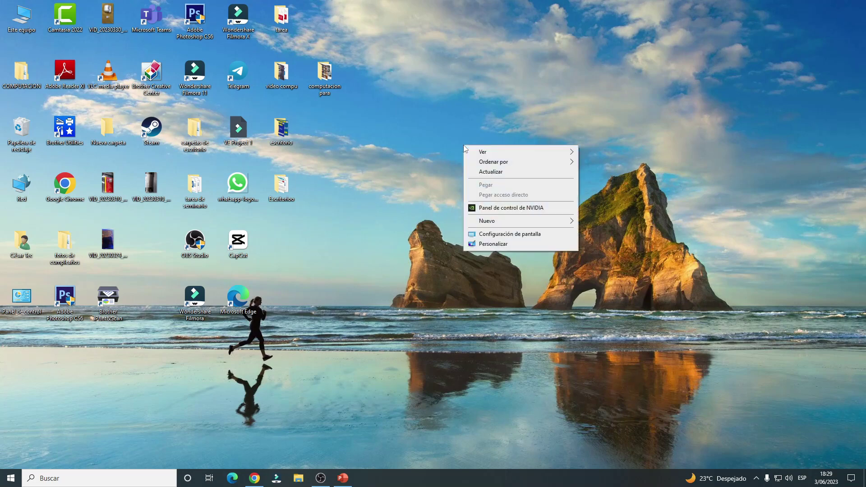
{"action": "mouse_move", "coordinate": [486, 153]}
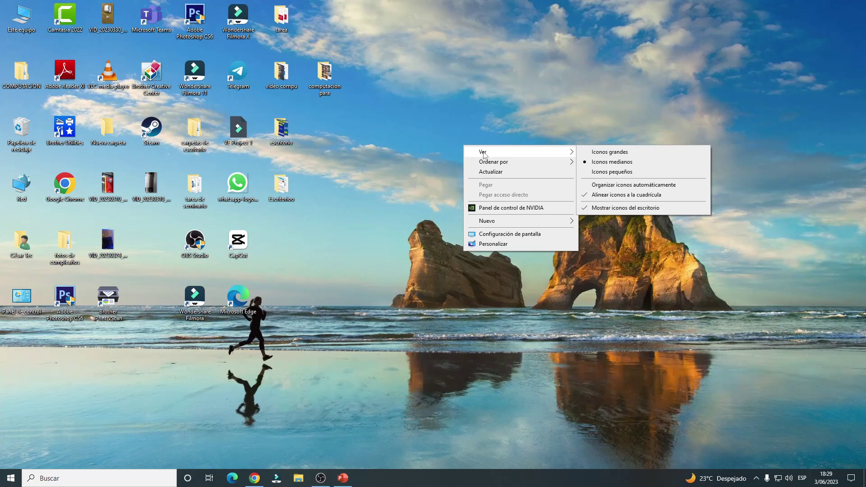
{"action": "left_click", "coordinate": [622, 185]}
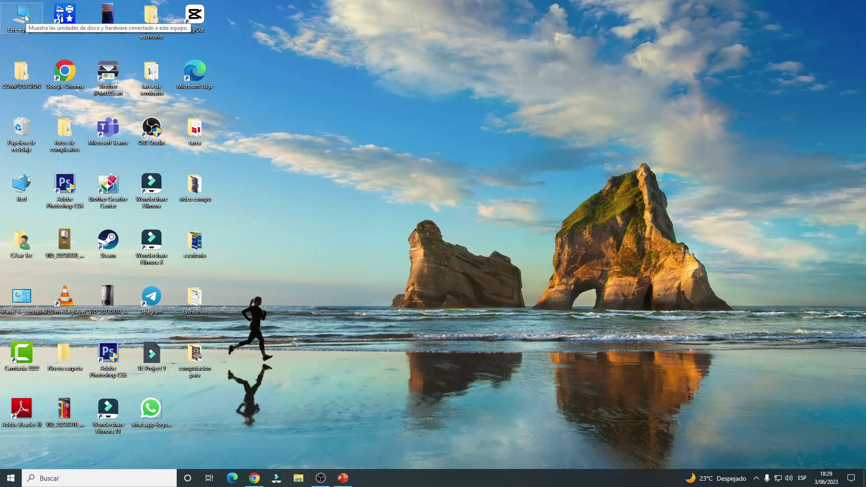
{"action": "left_click_drag", "start_coordinate": [25, 18], "coordinate": [531, 124]}
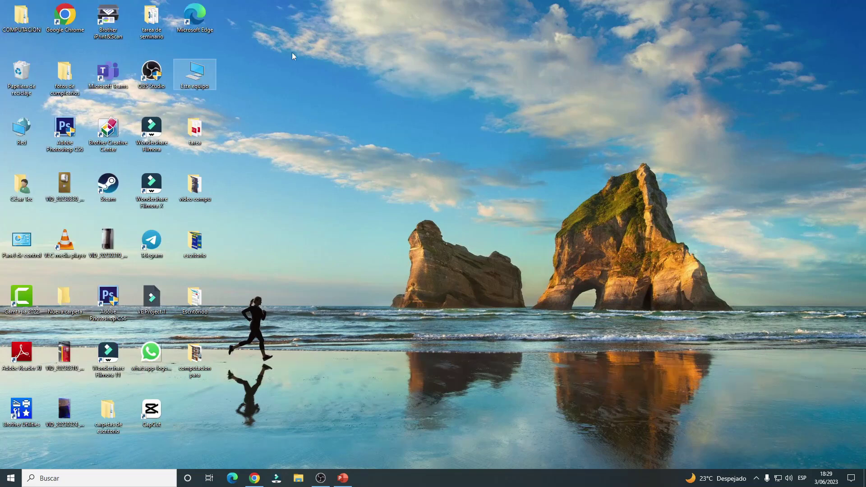
{"action": "left_click", "coordinate": [446, 144]}
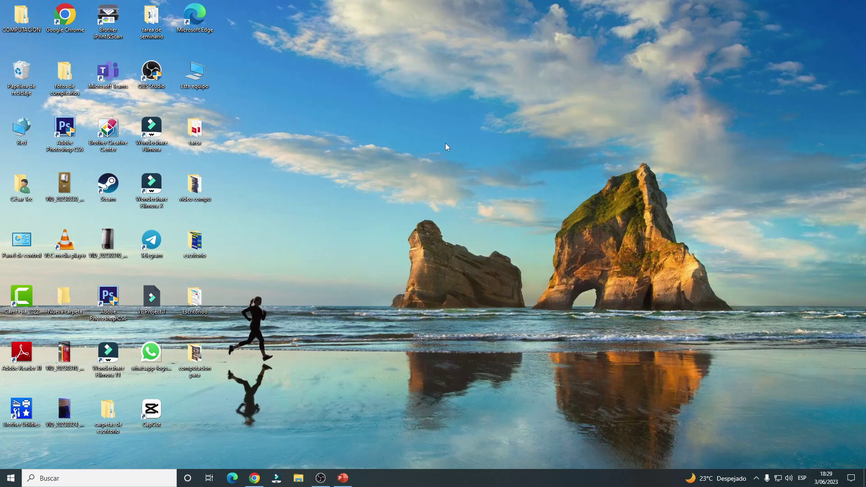
Step: Turn off automatic icon arrangement and place Este equipo on the open desktop and the tarea folder directly below Microsoft Edge
{"action": "right_click", "coordinate": [445, 142]}
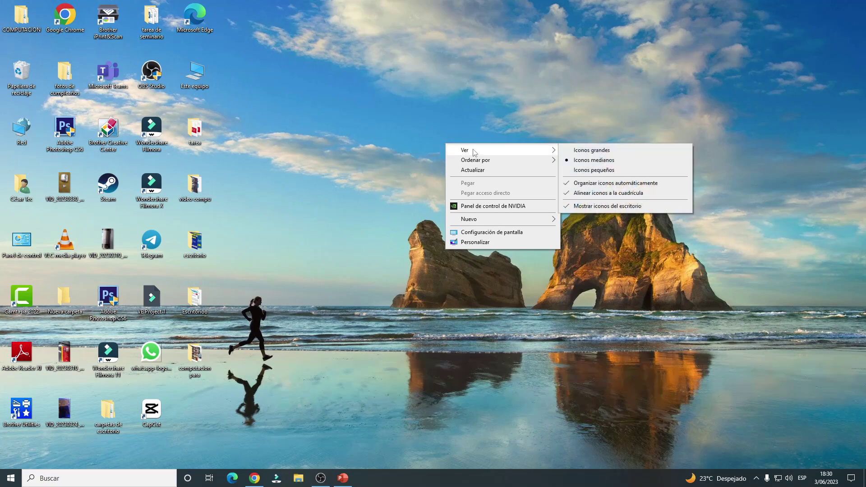
{"action": "left_click", "coordinate": [594, 184]}
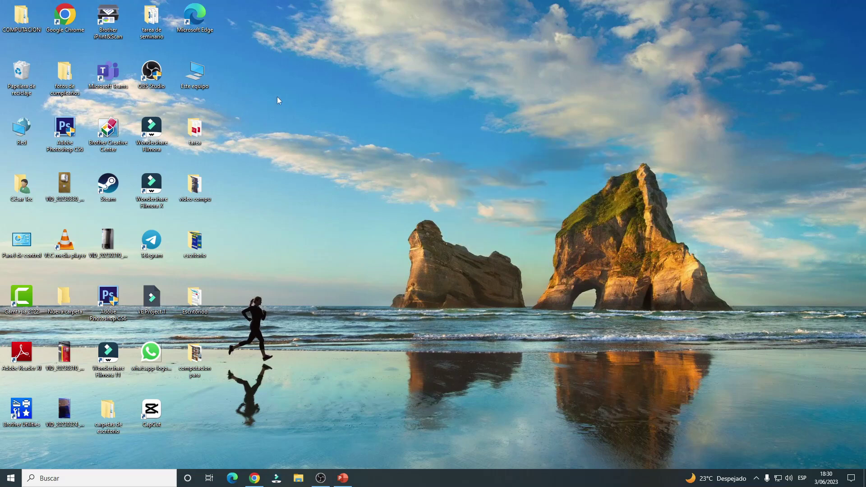
{"action": "left_click_drag", "start_coordinate": [197, 76], "coordinate": [471, 137]}
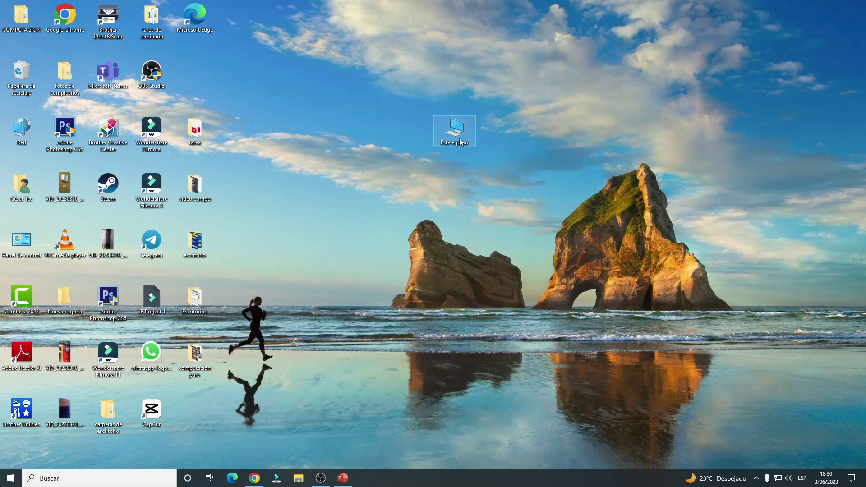
{"action": "left_click_drag", "start_coordinate": [684, 69], "coordinate": [370, 190]}
{"action": "left_click_drag", "start_coordinate": [194, 129], "coordinate": [197, 79]}
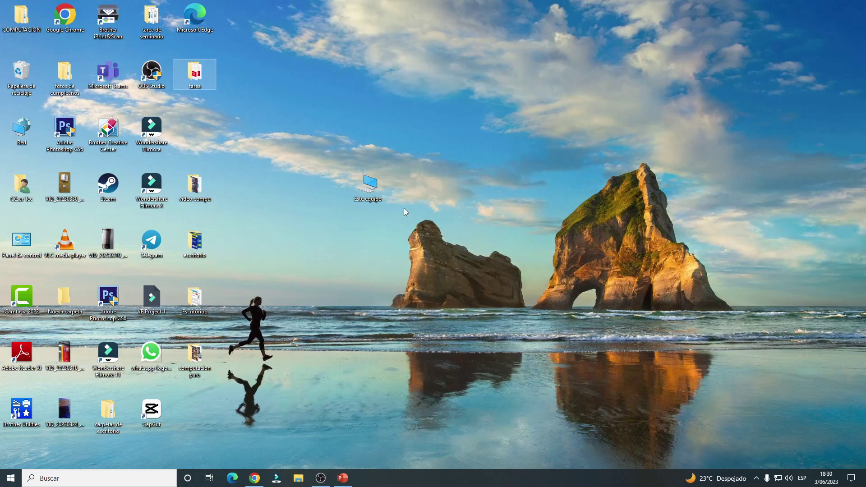
Step: Open Este equipo, close its window, and reposition its icon on the open desktop in the third icon row
{"action": "double_click", "coordinate": [369, 188]}
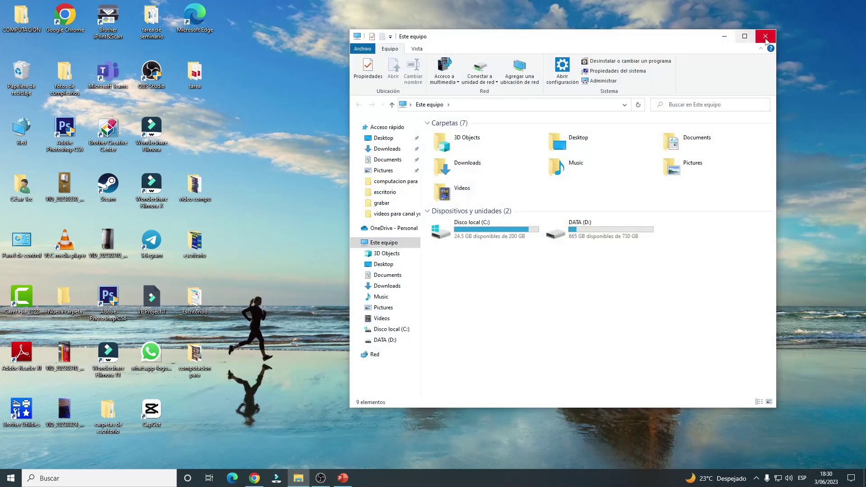
{"action": "left_click", "coordinate": [764, 36]}
{"action": "left_click_drag", "start_coordinate": [374, 188], "coordinate": [229, 131]}
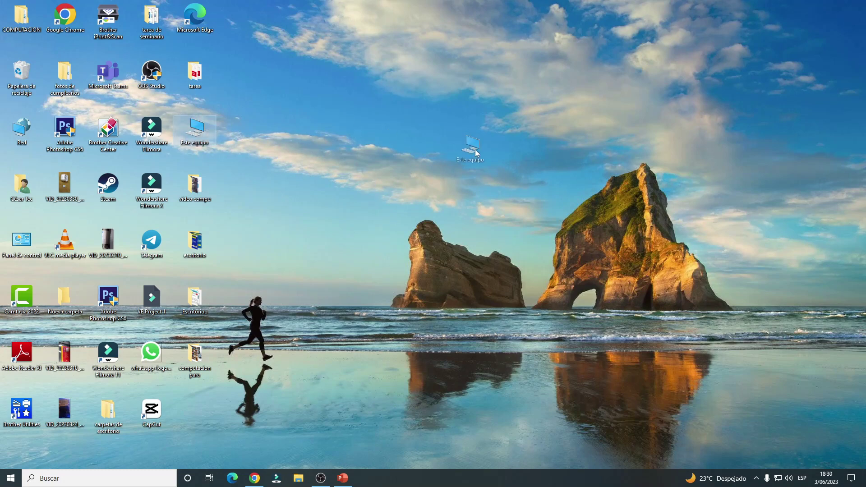
{"action": "left_click_drag", "start_coordinate": [476, 152], "coordinate": [477, 152]}
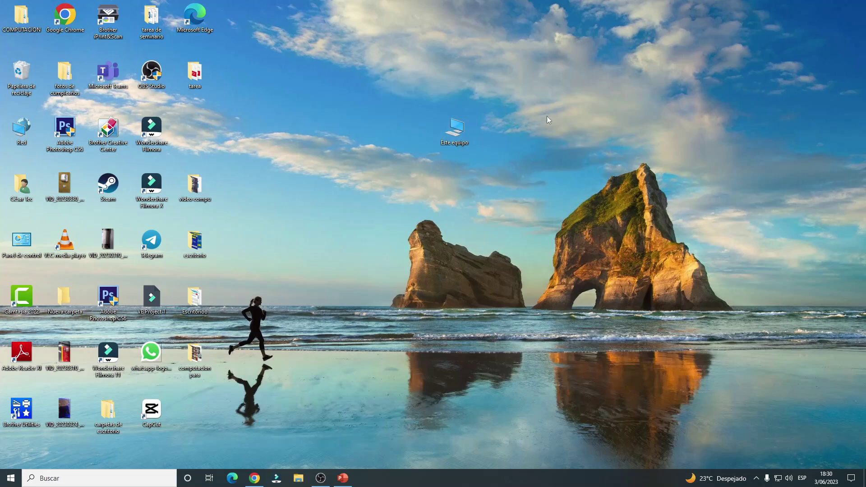
Step: Display the context options of the Este equipo icon, dismiss them, and open and close its window
{"action": "right_click", "coordinate": [460, 131]}
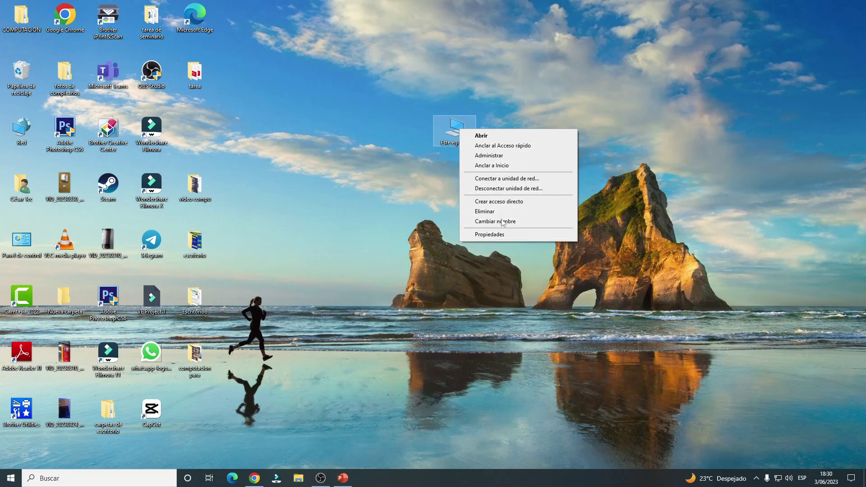
{"action": "left_click", "coordinate": [522, 104]}
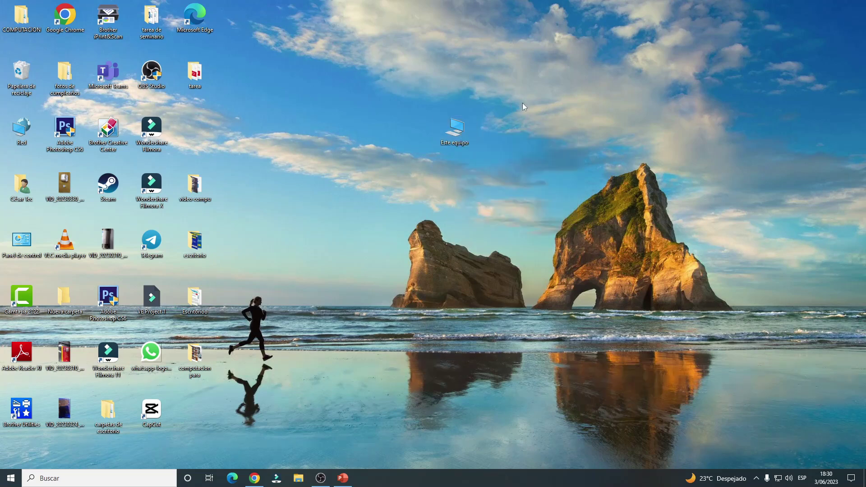
{"action": "double_click", "coordinate": [458, 130]}
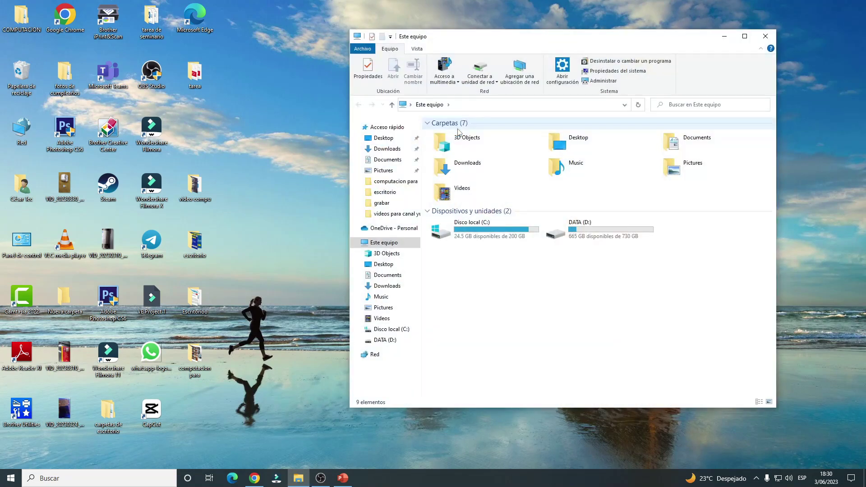
{"action": "left_click", "coordinate": [765, 36]}
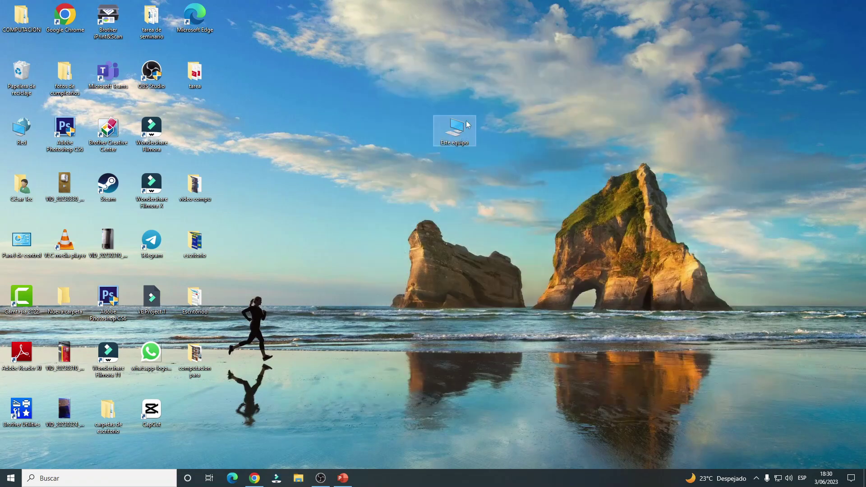
Step: Reopen Este equipo, move its window slightly closer to the desktop icons, and close it
{"action": "double_click", "coordinate": [467, 126]}
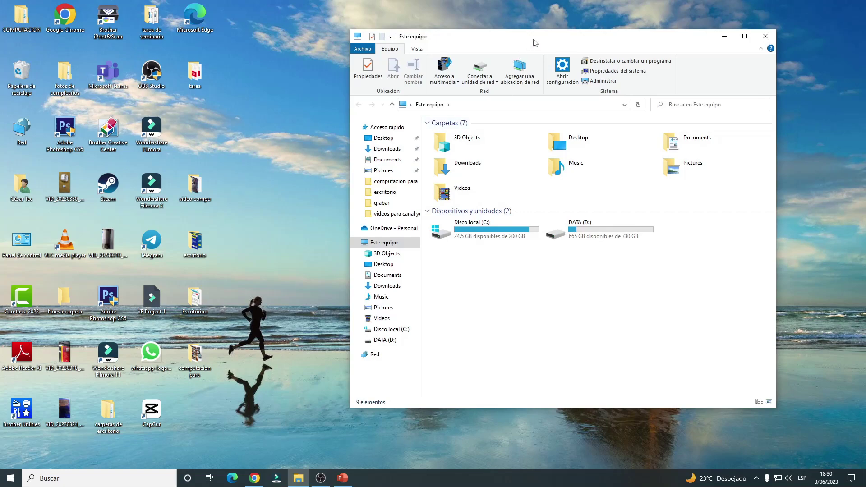
{"action": "left_click_drag", "start_coordinate": [535, 43], "coordinate": [484, 35]}
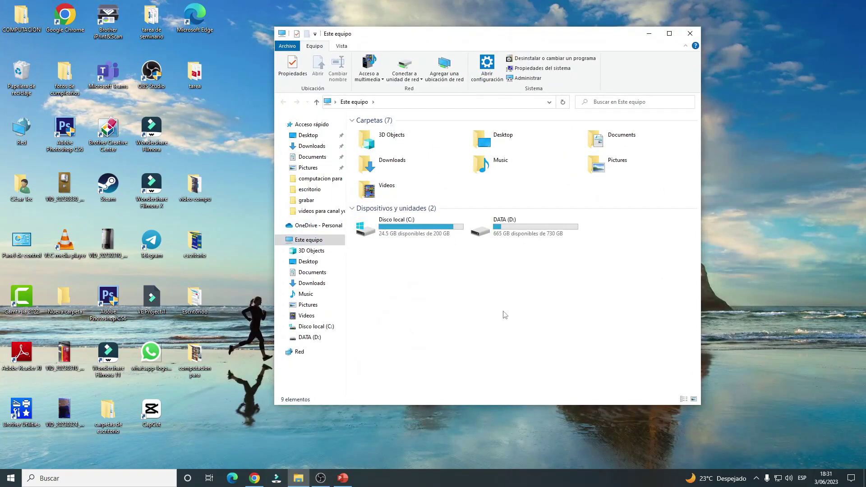
{"action": "left_click", "coordinate": [690, 33]}
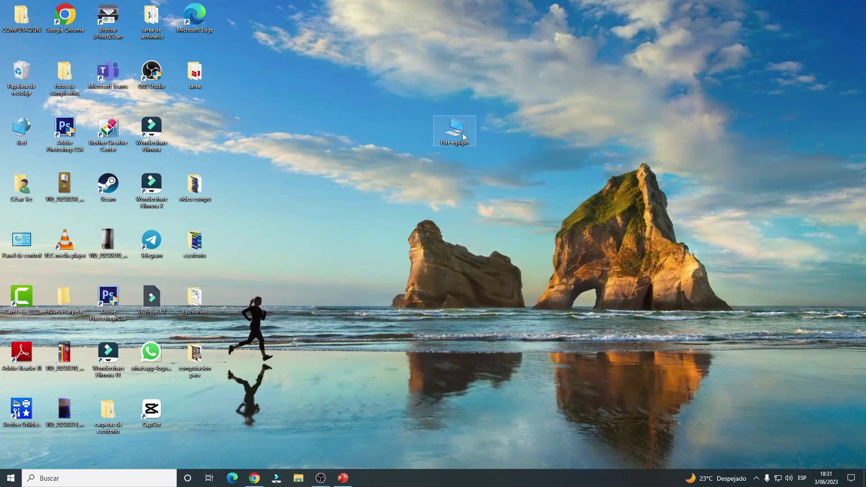
Step: Move the Este equipo icon one grid column closer to the other icons and refresh the desktop several times
{"action": "left_click_drag", "start_coordinate": [464, 136], "coordinate": [420, 135]}
{"action": "right_click", "coordinate": [532, 135]}
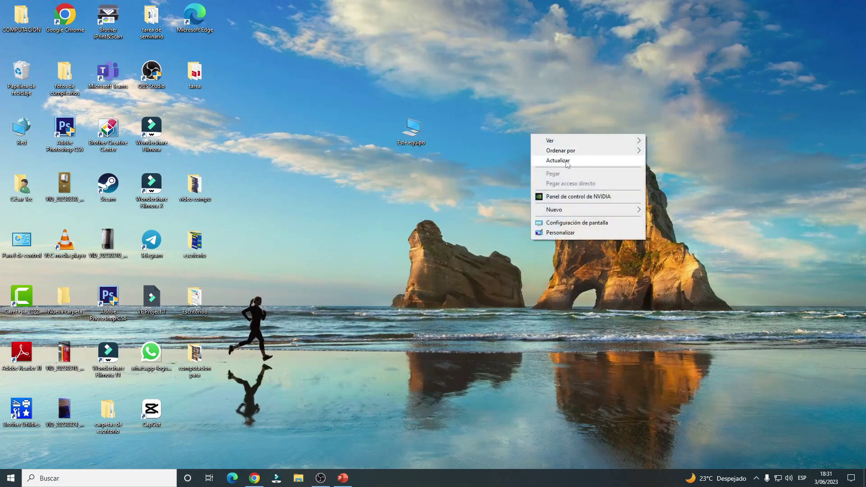
{"action": "right_click", "coordinate": [508, 138]}
{"action": "left_click", "coordinate": [528, 165]}
{"action": "right_click", "coordinate": [497, 129]}
{"action": "left_click", "coordinate": [527, 155]}
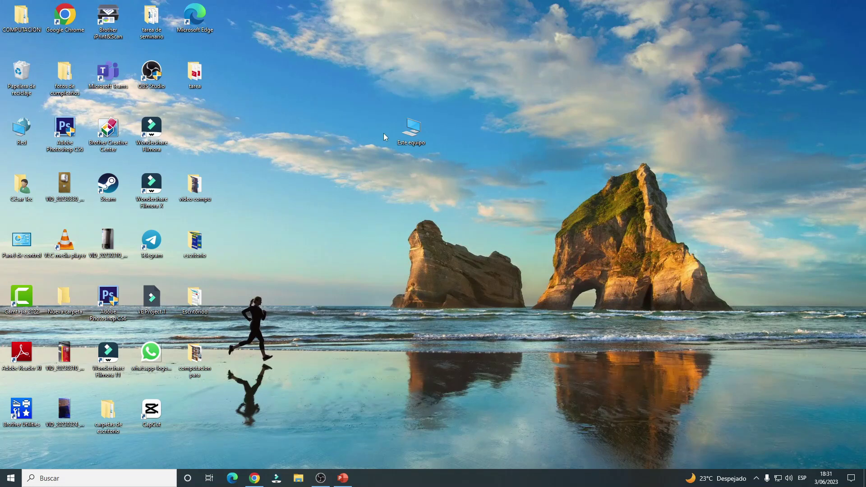
Step: Open the Mouse page of the Dispositivos category in Windows Configuración
{"action": "left_click", "coordinate": [9, 478]}
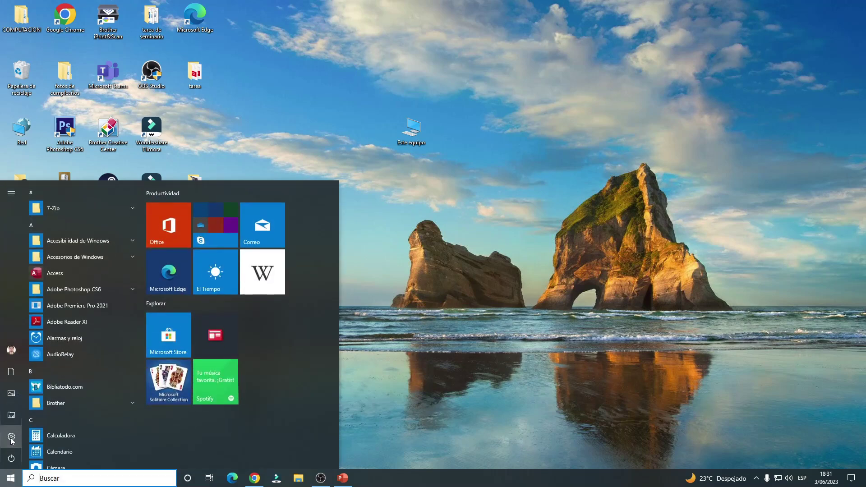
{"action": "left_click", "coordinate": [42, 436]}
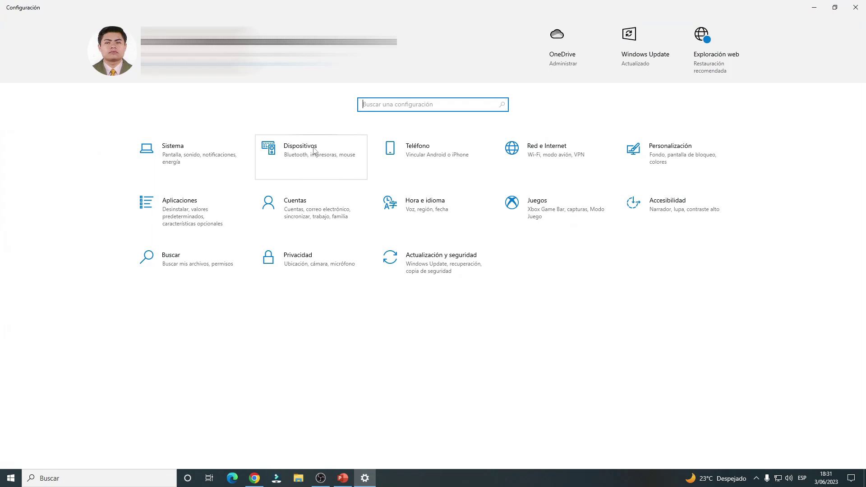
{"action": "left_click", "coordinate": [314, 151]}
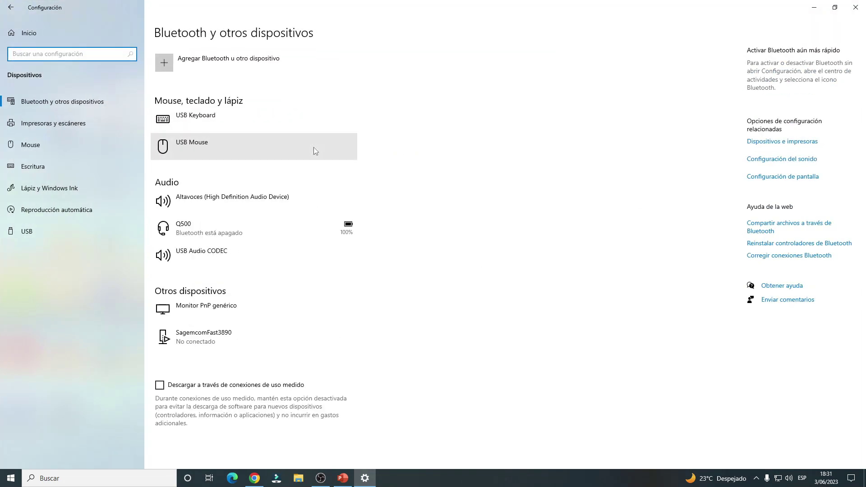
{"action": "left_click", "coordinate": [39, 143]}
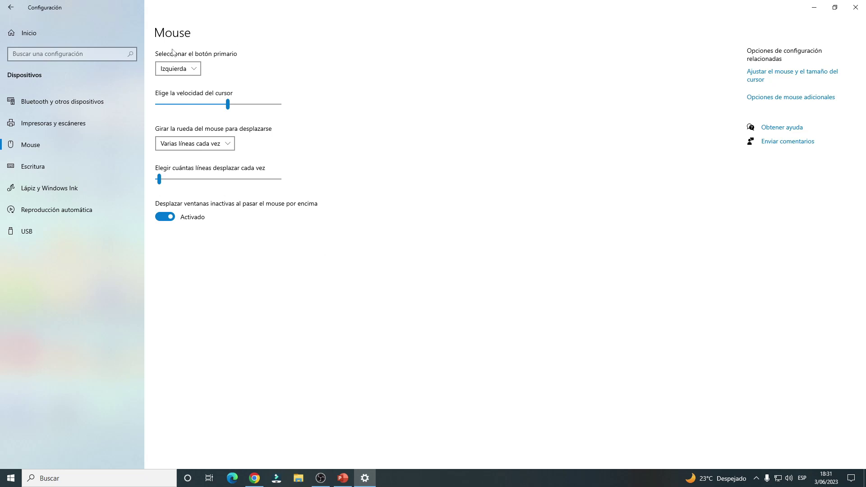
Step: Check the primary button choices, keeping Izquierda, and try the cursor speed at its maximum and minimum before restoring it
{"action": "left_click", "coordinate": [194, 71]}
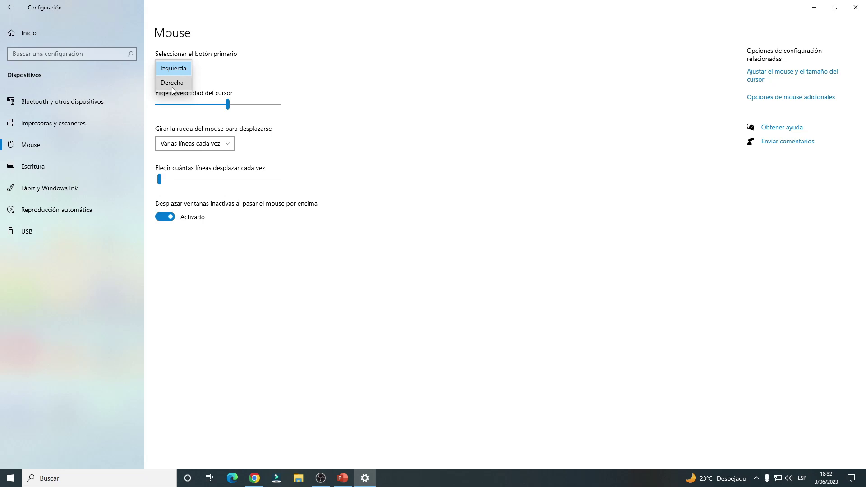
{"action": "left_click", "coordinate": [540, 203]}
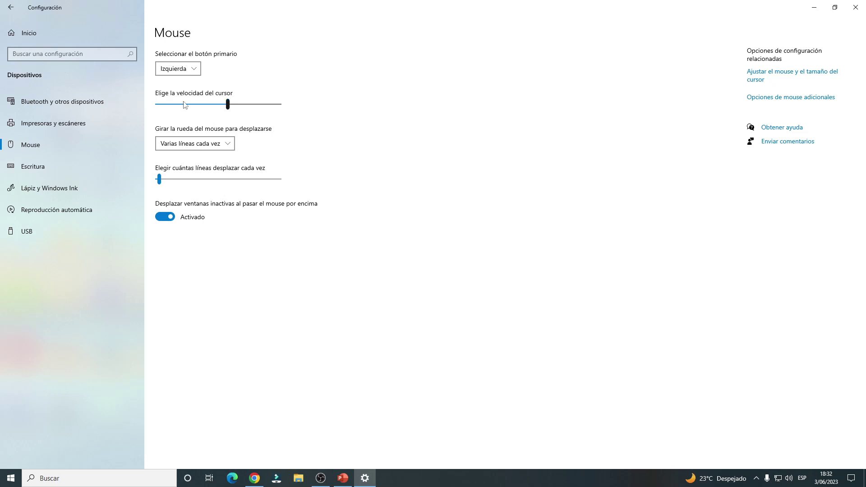
{"action": "left_click_drag", "start_coordinate": [228, 104], "coordinate": [283, 106]}
{"action": "left_click_drag", "start_coordinate": [278, 111], "coordinate": [156, 106]}
{"action": "left_click_drag", "start_coordinate": [159, 109], "coordinate": [228, 109]}
Step: Open the mouse pointer size and colour settings and enlarge the pointer to about two-thirds of the available range
{"action": "left_click", "coordinate": [759, 77]}
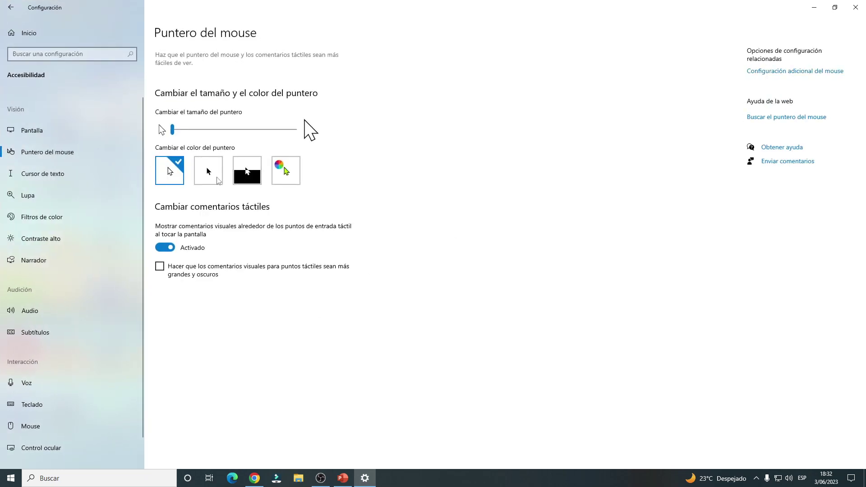
{"action": "left_click", "coordinate": [173, 131]}
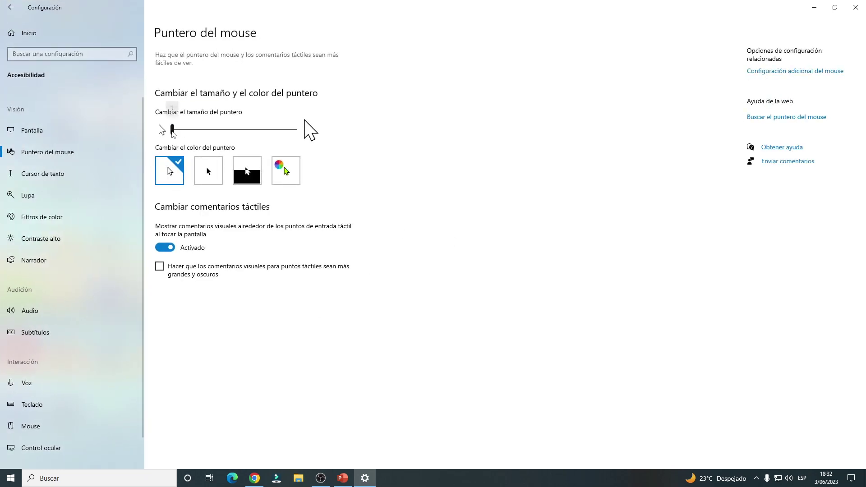
{"action": "left_click_drag", "start_coordinate": [173, 130], "coordinate": [260, 136]}
Step: Switch the pointer to a custom colour and try the suggested purple, light blue and lime green
{"action": "left_click", "coordinate": [285, 170]}
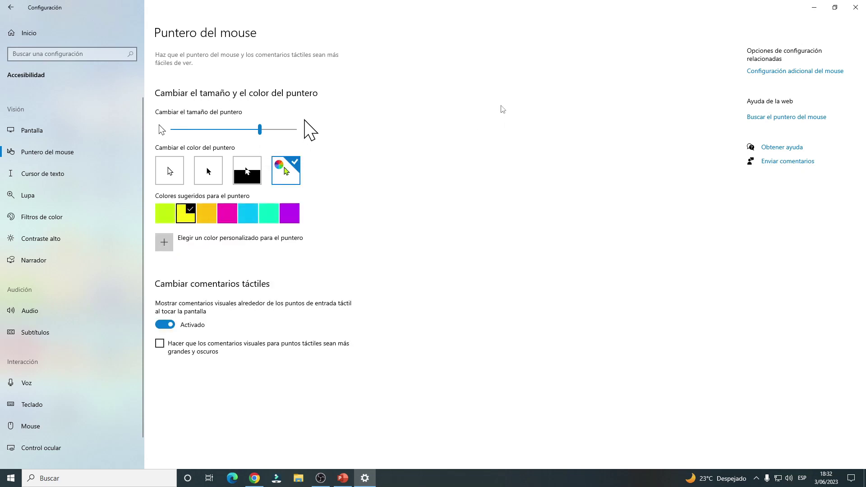
{"action": "left_click", "coordinate": [292, 215]}
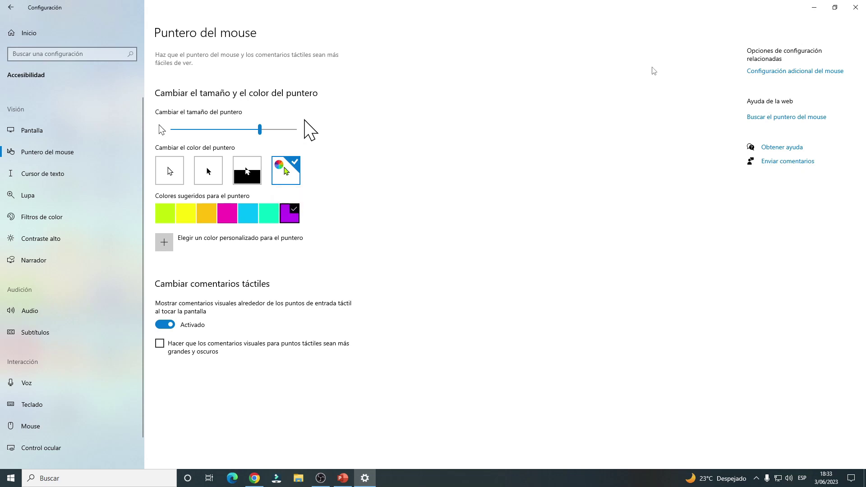
{"action": "left_click", "coordinate": [251, 216]}
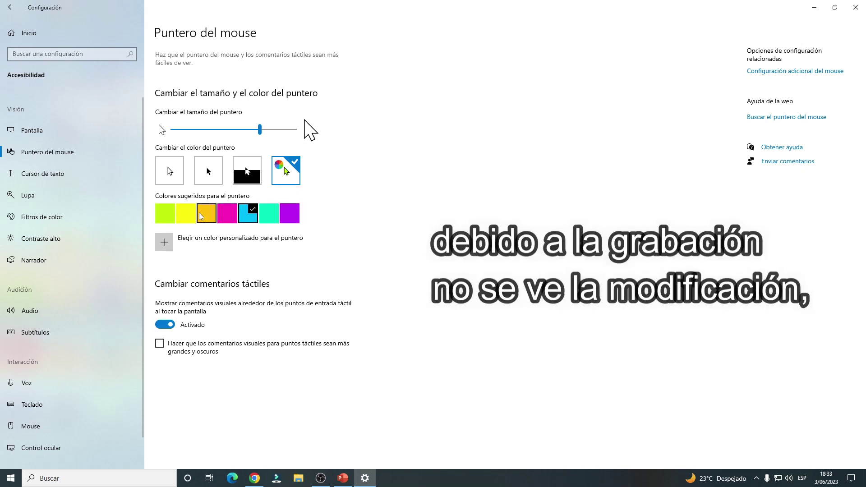
{"action": "left_click", "coordinate": [165, 214]}
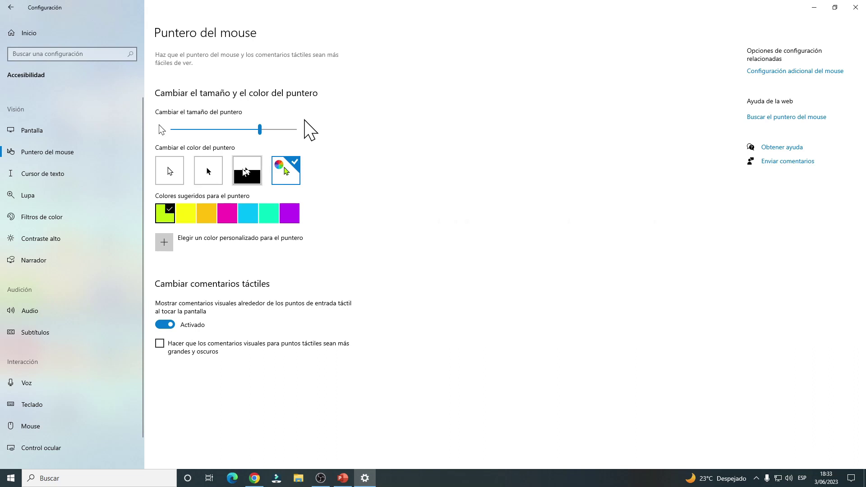
Step: Reset the pointer to white and its smallest size, and return to the Mouse settings page
{"action": "left_click", "coordinate": [170, 170]}
{"action": "left_click_drag", "start_coordinate": [259, 131], "coordinate": [177, 132]}
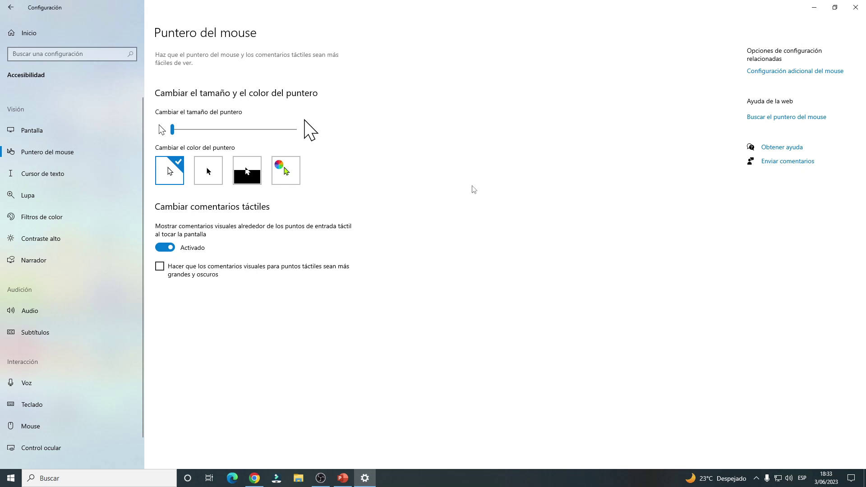
{"action": "left_click", "coordinate": [802, 75]}
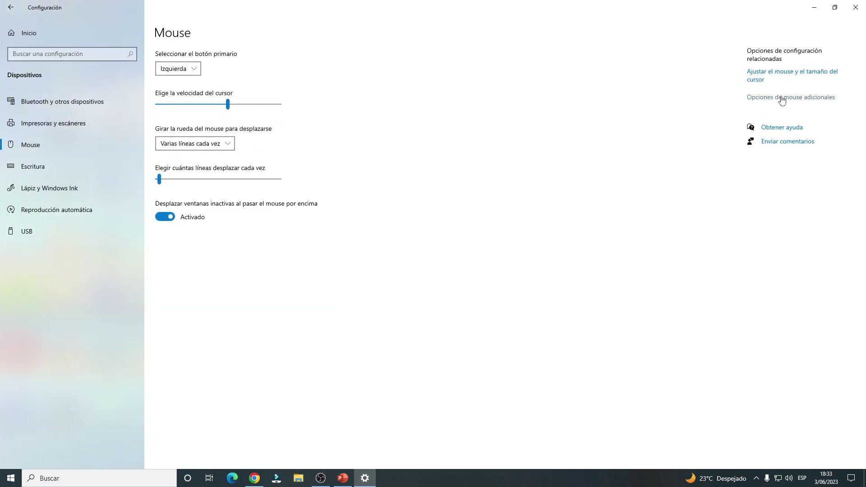
Step: Open the additional mouse options, move the properties dialog to the middle of the screen and slightly lower the double-click speed
{"action": "left_click", "coordinate": [783, 100]}
{"action": "left_click_drag", "start_coordinate": [244, 103], "coordinate": [538, 89]}
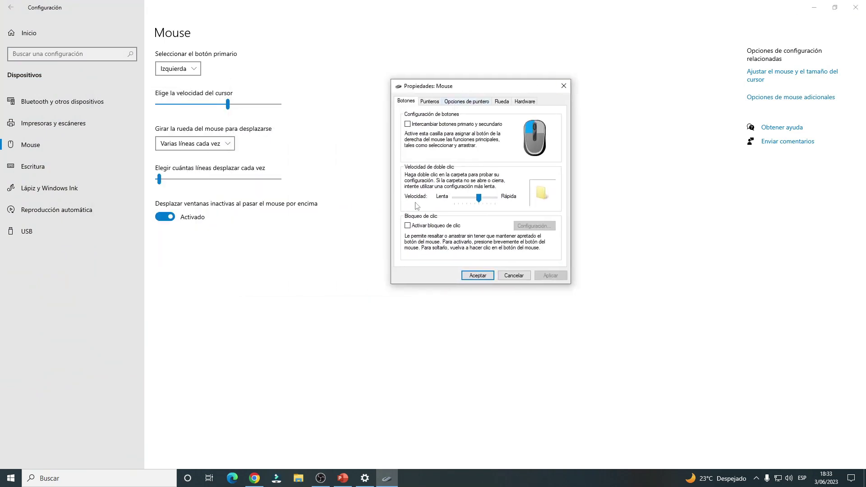
{"action": "mouse_move", "coordinate": [479, 201]}
{"action": "left_mouse_down"}
{"action": "mouse_move", "coordinate": [496, 200]}
{"action": "mouse_move", "coordinate": [475, 200]}
{"action": "left_mouse_up"}
Step: Browse the list of customisable pointers, preview Selección de vínculo and apply the pointer settings
{"action": "left_click", "coordinate": [435, 102]}
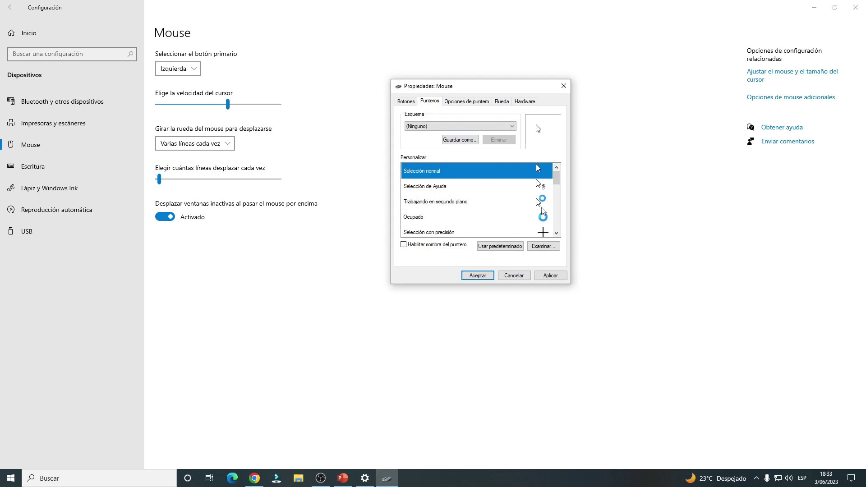
{"action": "left_click_drag", "start_coordinate": [556, 181], "coordinate": [556, 226]}
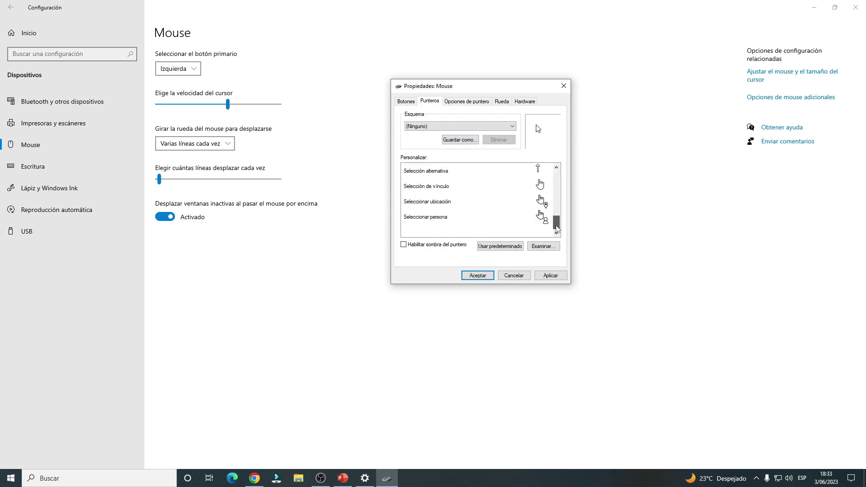
{"action": "left_click", "coordinate": [541, 187]}
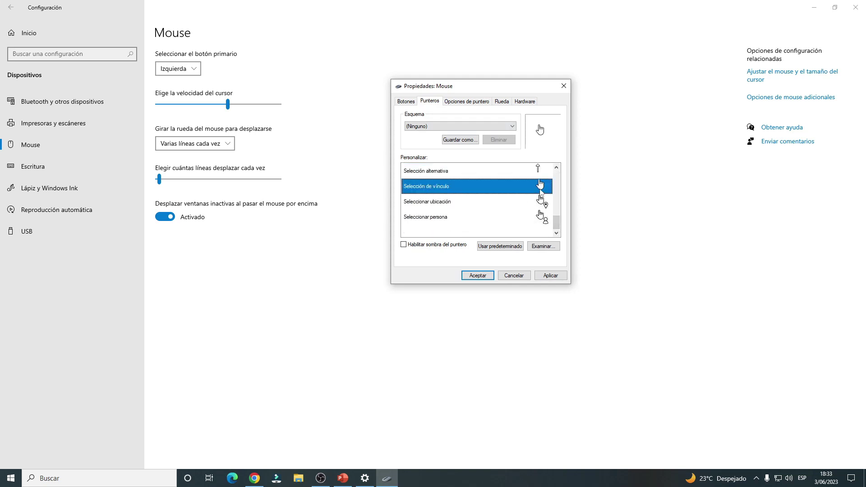
{"action": "left_click", "coordinate": [550, 275]}
{"action": "mouse_move", "coordinate": [561, 215]}
{"action": "left_mouse_down"}
{"action": "mouse_move", "coordinate": [560, 180]}
{"action": "mouse_move", "coordinate": [558, 225]}
{"action": "left_mouse_up"}
Step: Try the pointer shadow by enabling and applying it, and disable it again with the change applied
{"action": "left_click", "coordinate": [403, 245]}
{"action": "left_click", "coordinate": [550, 275]}
{"action": "left_click", "coordinate": [404, 244]}
{"action": "left_click", "coordinate": [550, 276]}
Step: Try swapping the primary and secondary buttons in the button configuration, and restore the original assignment
{"action": "left_click", "coordinate": [406, 101]}
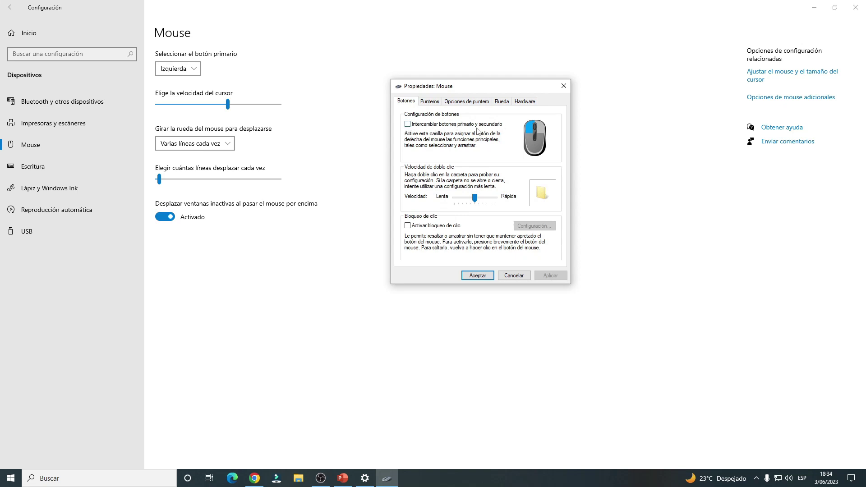
{"action": "left_click", "coordinate": [408, 125]}
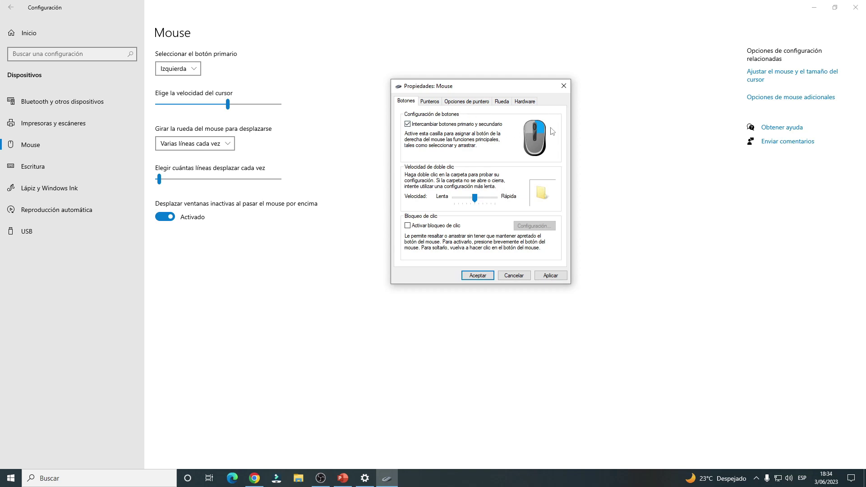
{"action": "left_click", "coordinate": [408, 124]}
Step: In the pointer options, enable the pointer trail and the automatic move to a dialog's default button
{"action": "left_click", "coordinate": [469, 102]}
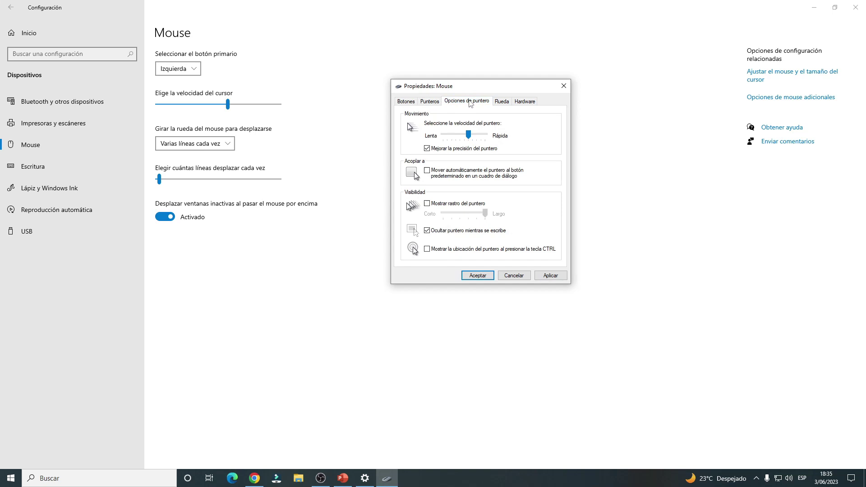
{"action": "left_click", "coordinate": [427, 204]}
{"action": "left_click", "coordinate": [427, 171]}
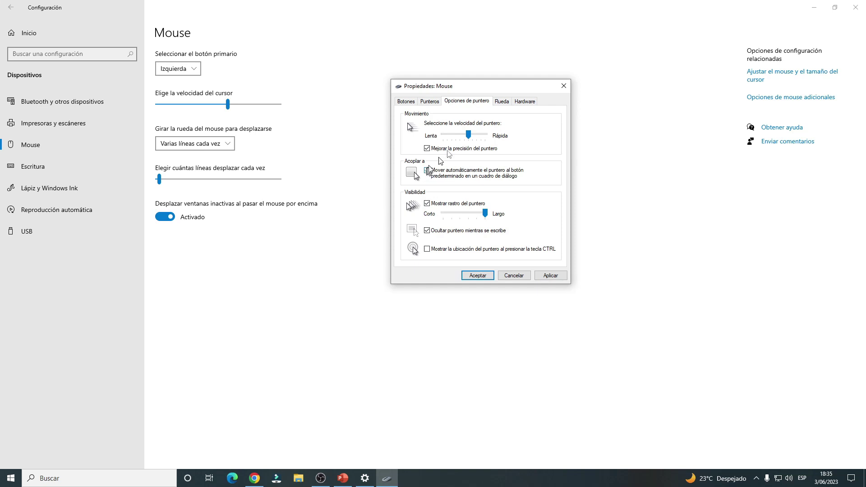
Step: Apply and accept the mouse properties after checking the wheel scrolling options, and minimise the Settings window
{"action": "left_click", "coordinate": [505, 103]}
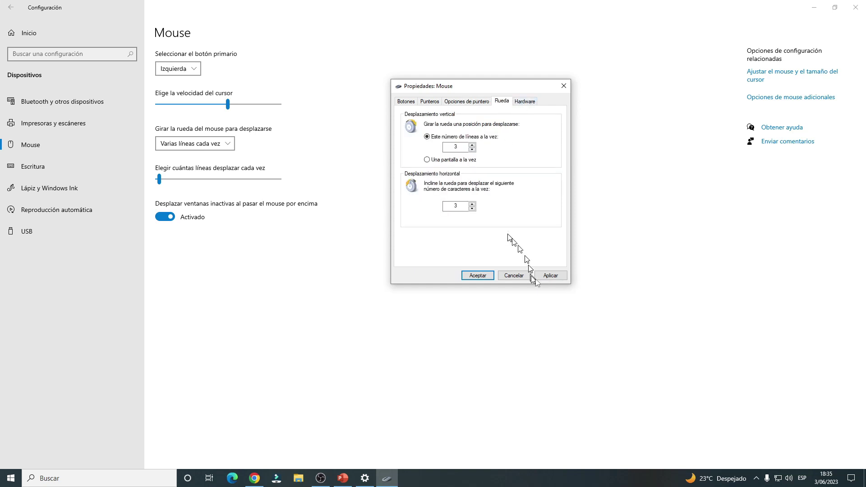
{"action": "left_click", "coordinate": [550, 275]}
{"action": "left_click", "coordinate": [481, 276]}
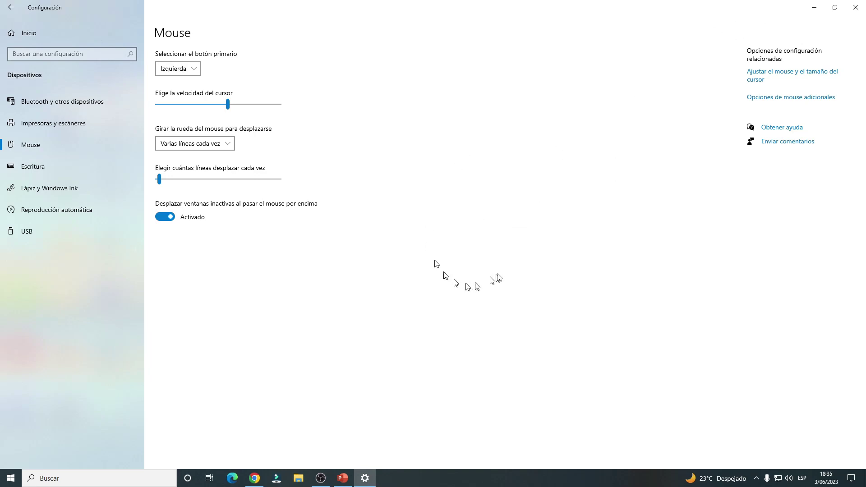
{"action": "left_click", "coordinate": [815, 7]}
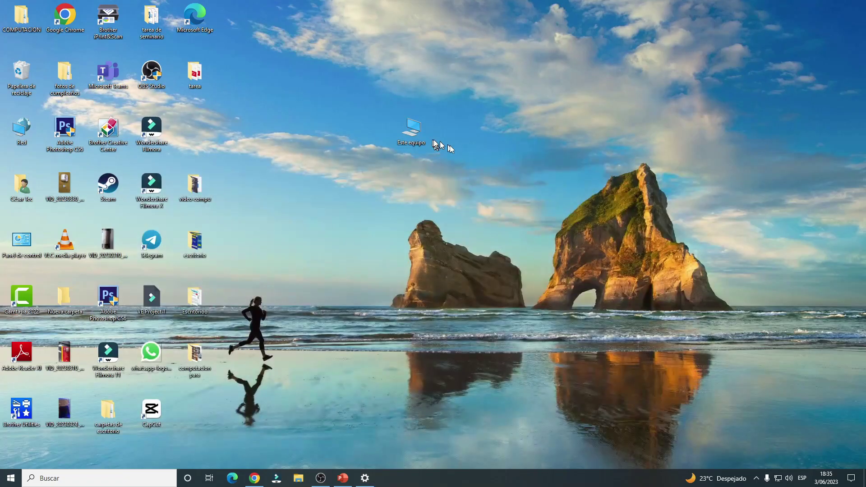